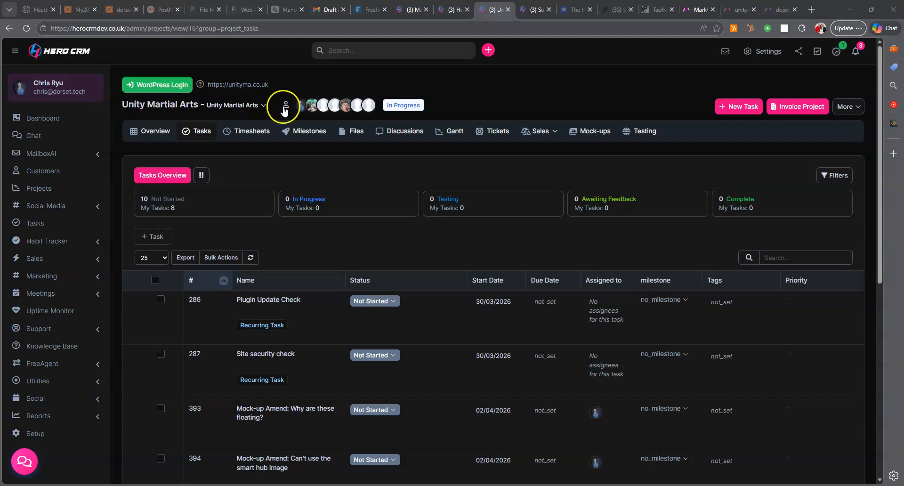
# - Open the Mock-ups tab of the Unity Martial Arts project
pyautogui.click(586, 134)
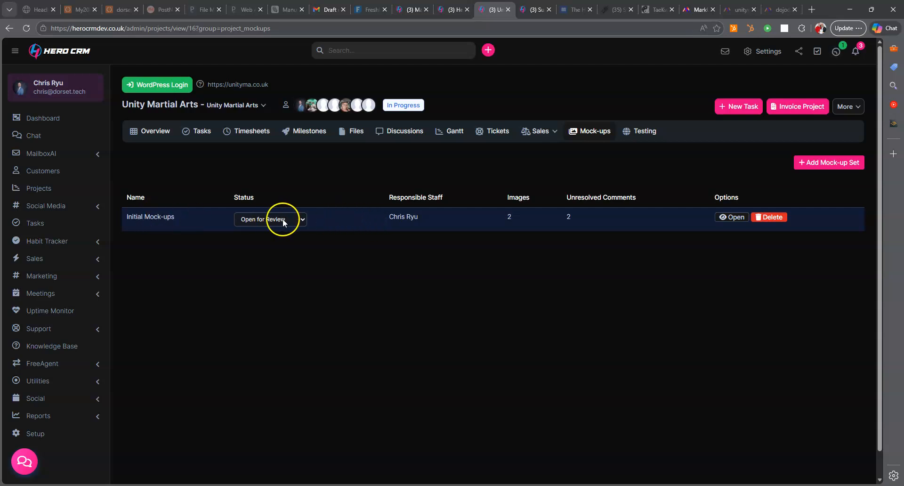
pyautogui.click(813, 165)
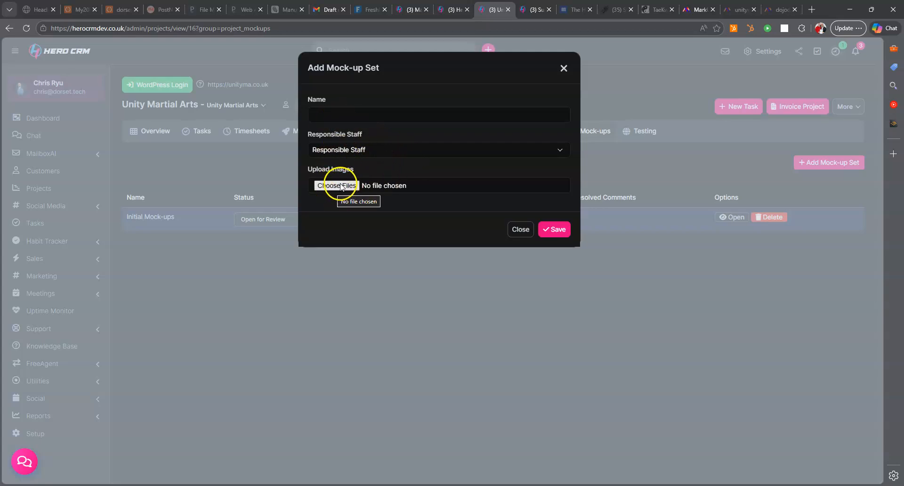
pyautogui.click(340, 150)
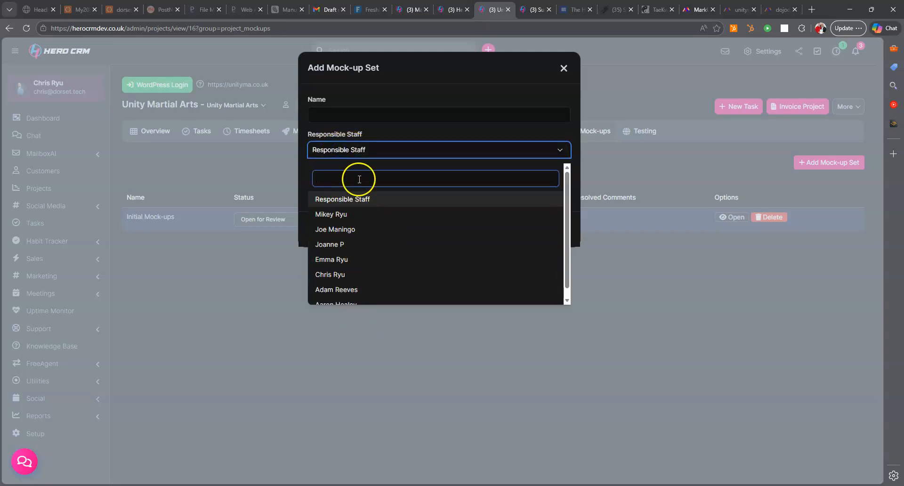
pyautogui.click(349, 157)
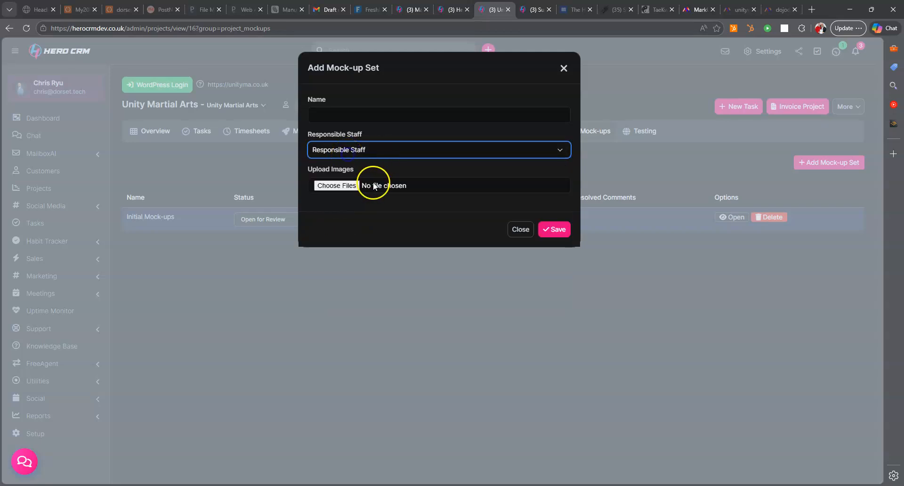
pyautogui.click(562, 70)
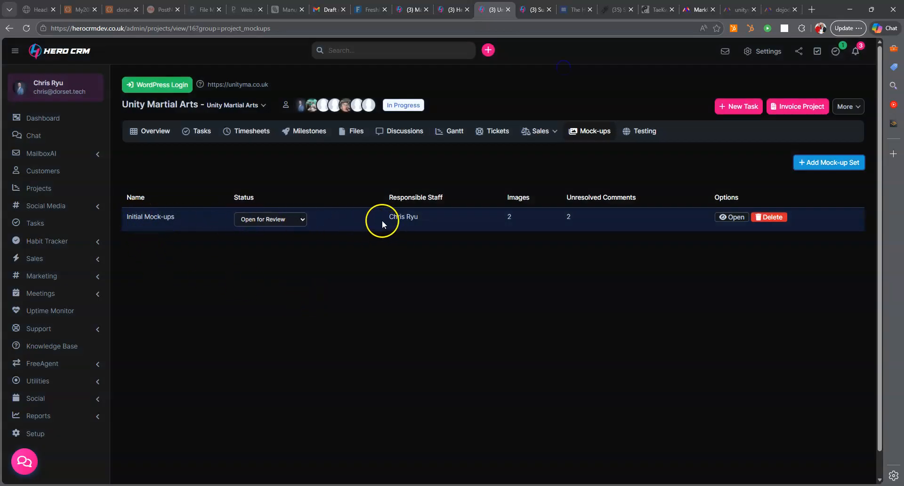
# - Keep Initial Mock-ups at Open for Review and open it in the feedback tool
pyautogui.click(278, 219)
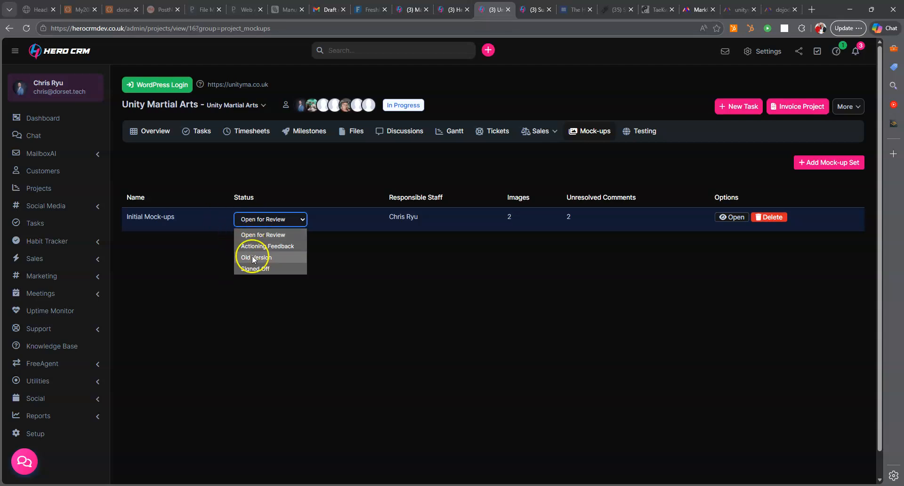
pyautogui.click(198, 210)
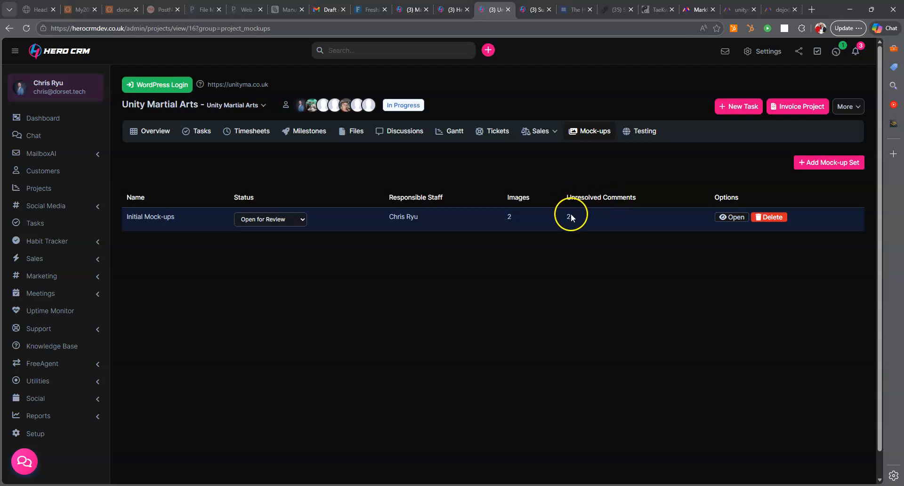
pyautogui.click(733, 223)
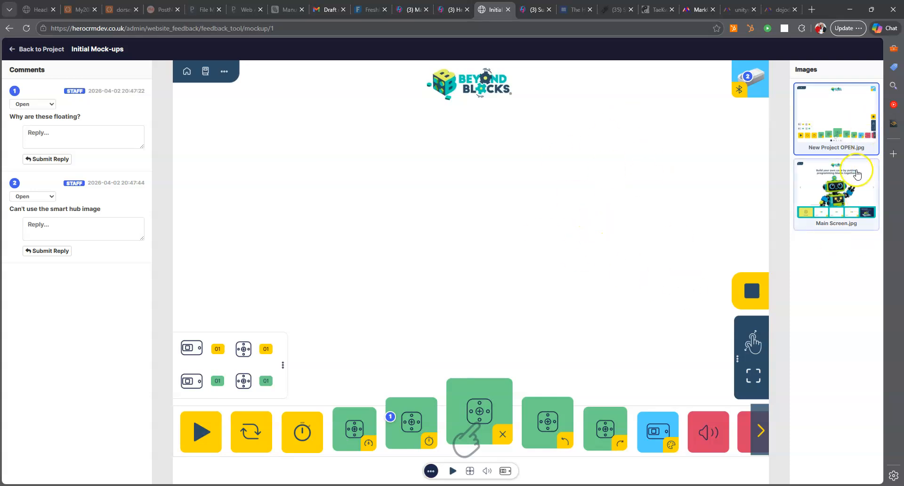
pyautogui.click(849, 198)
pyautogui.click(836, 132)
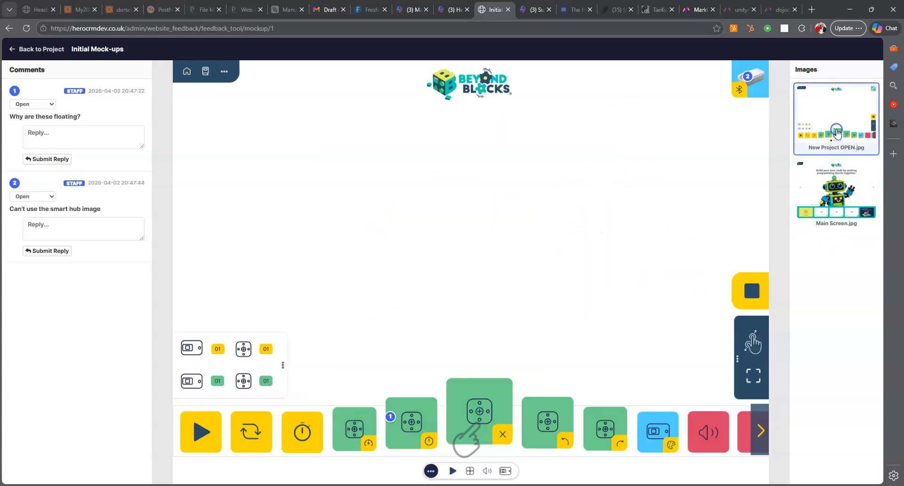
pyautogui.click(837, 184)
pyautogui.click(833, 125)
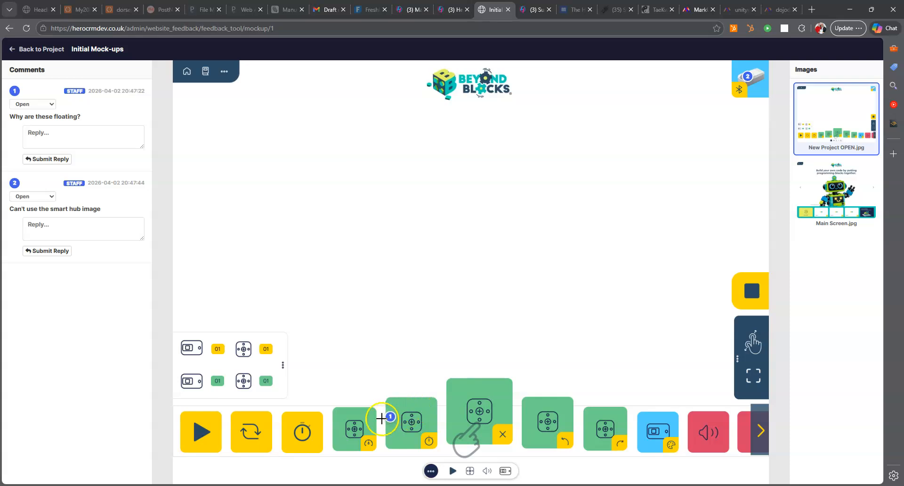
pyautogui.moveTo(45, 126)
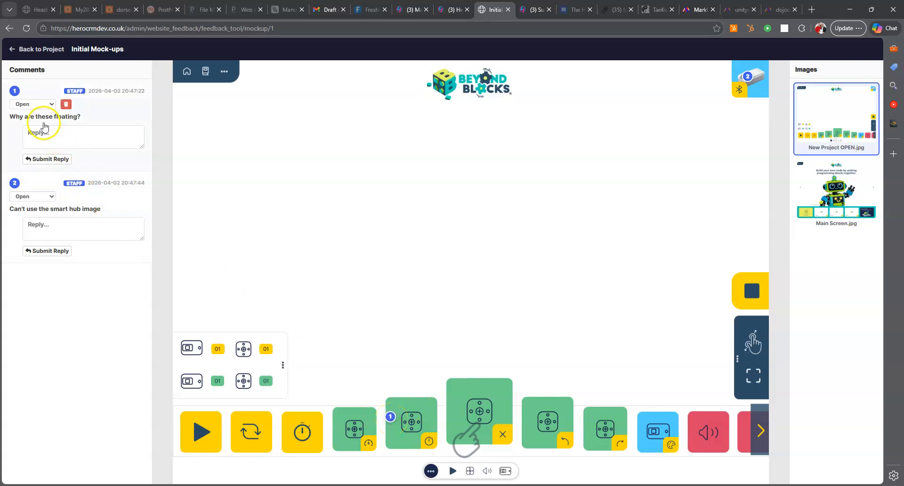
pyautogui.moveTo(24, 216)
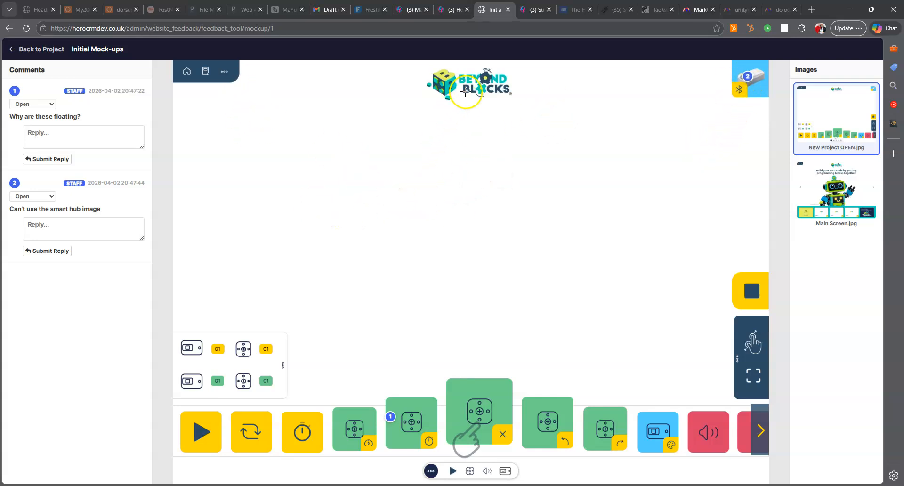
# - Pin the comment 'Use the new logo' on the Beyond Blocks logo
pyautogui.click(480, 82)
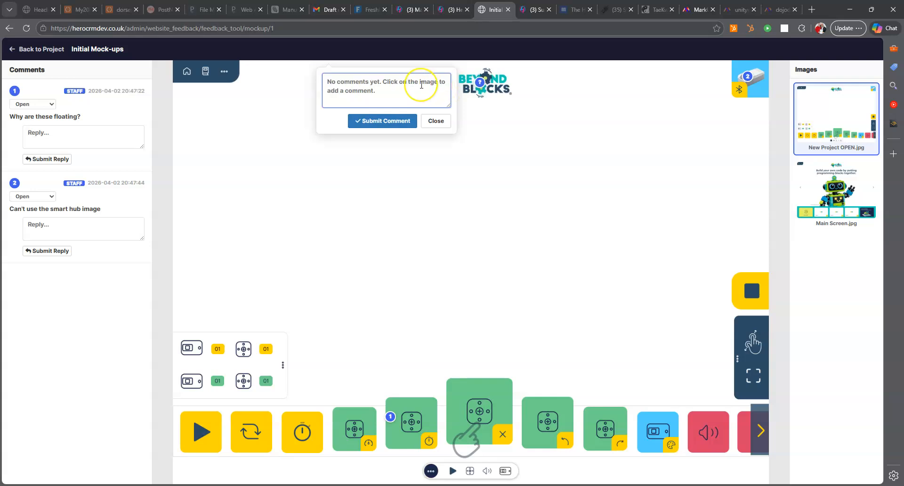
pyautogui.write('Use the new logo')
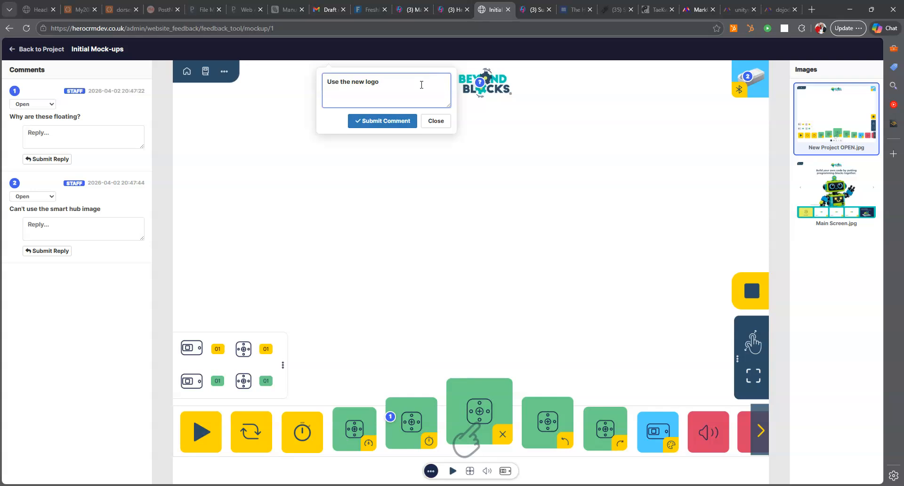
pyautogui.click(382, 120)
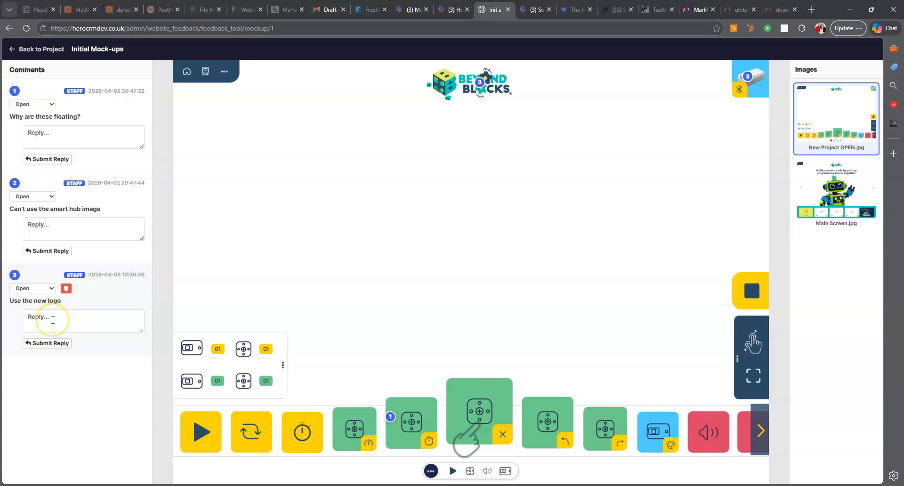
# - Leave comment 3 Open and preview the Main Screen.jpg and New Project OPEN.jpg mock-ups
pyautogui.click(41, 290)
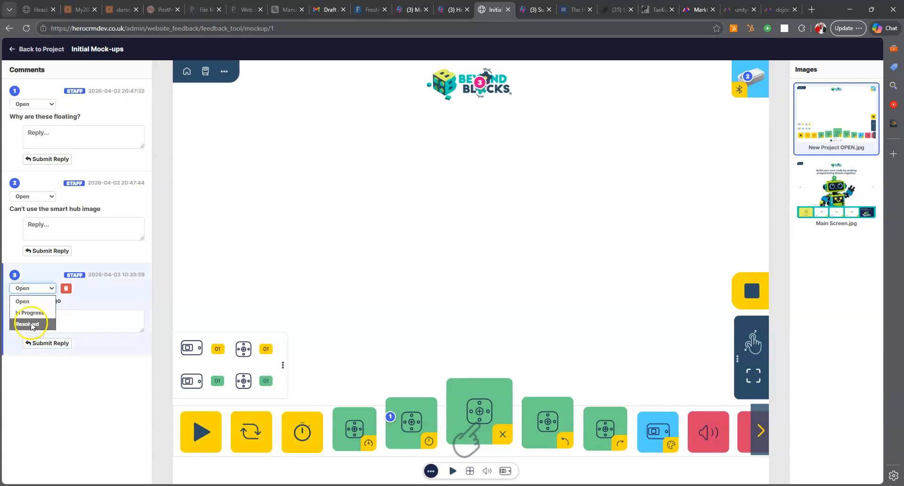
pyautogui.click(29, 288)
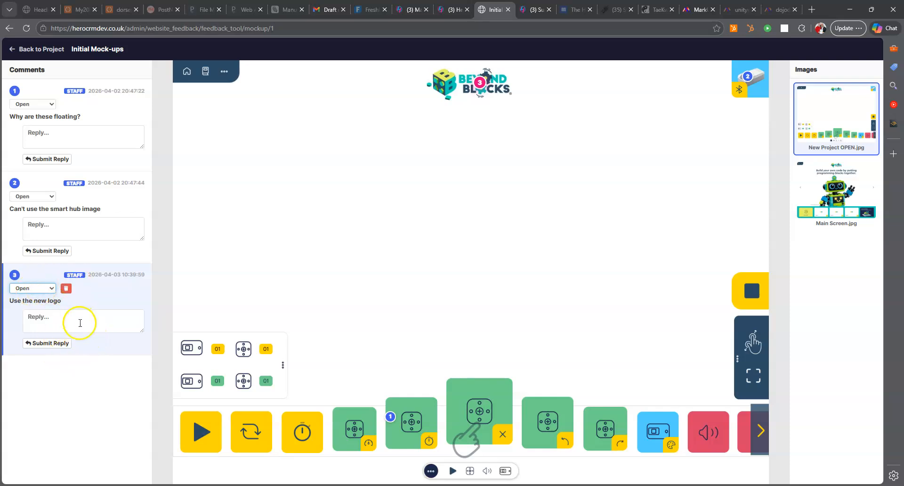
pyautogui.click(98, 374)
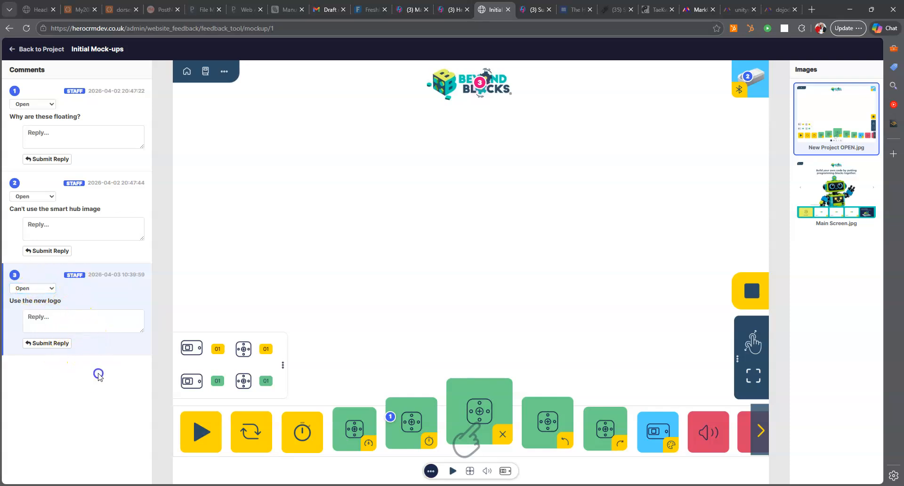
pyautogui.click(844, 215)
pyautogui.click(849, 128)
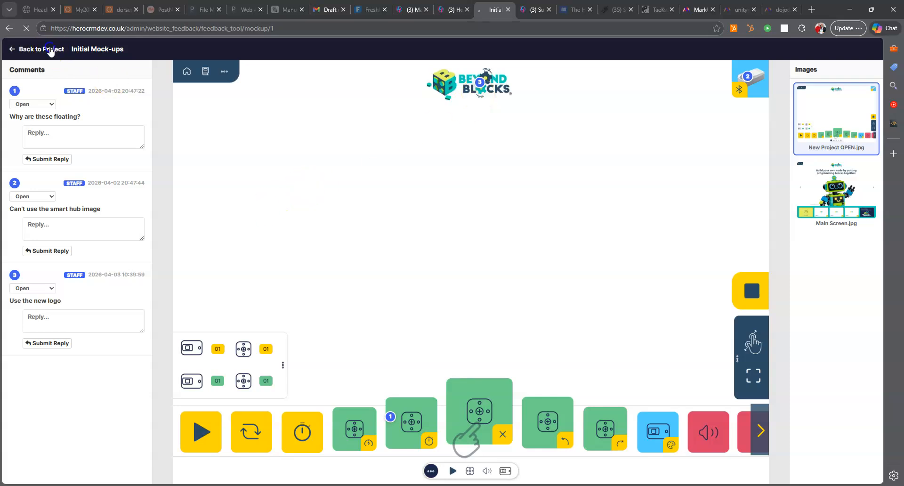
# - Go back to the Unity Martial Arts project and show its Testing list
pyautogui.click(28, 49)
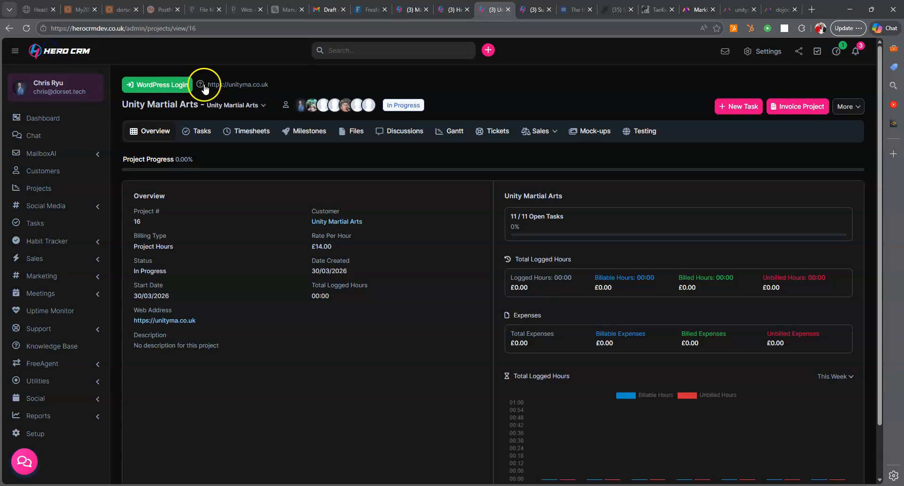
pyautogui.click(642, 130)
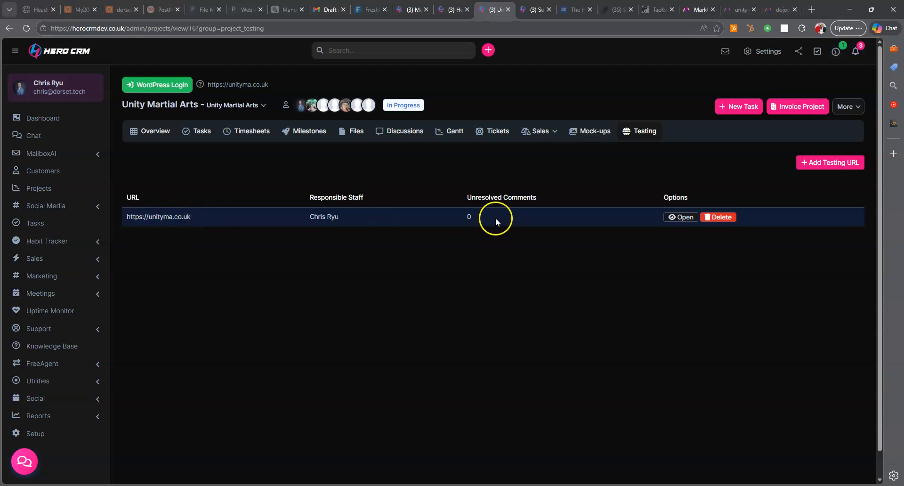
pyautogui.click(828, 163)
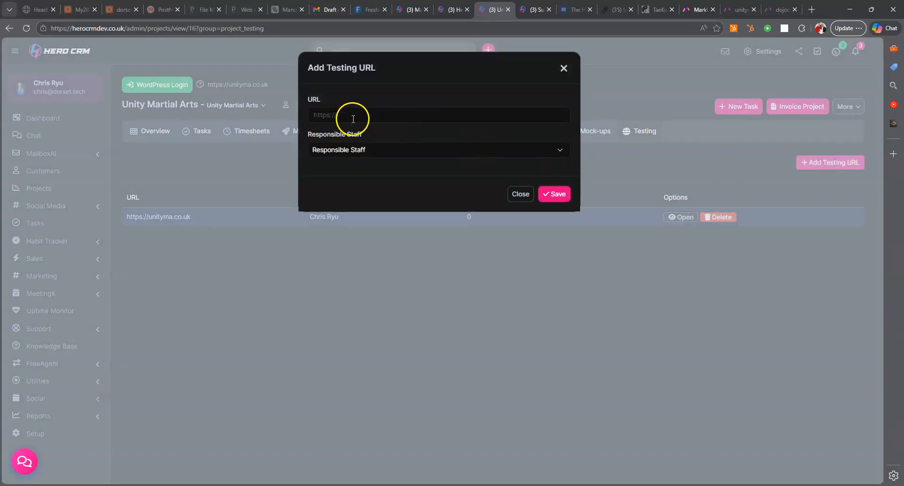
pyautogui.click(345, 152)
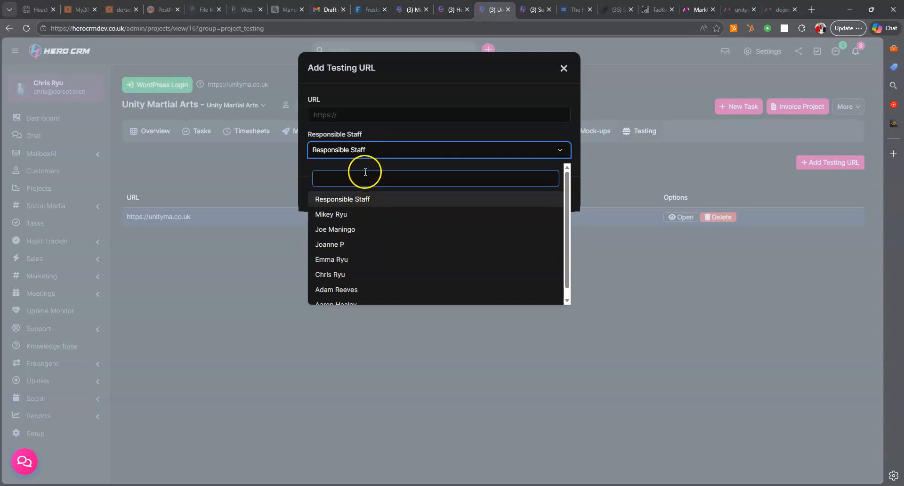
pyautogui.click(372, 150)
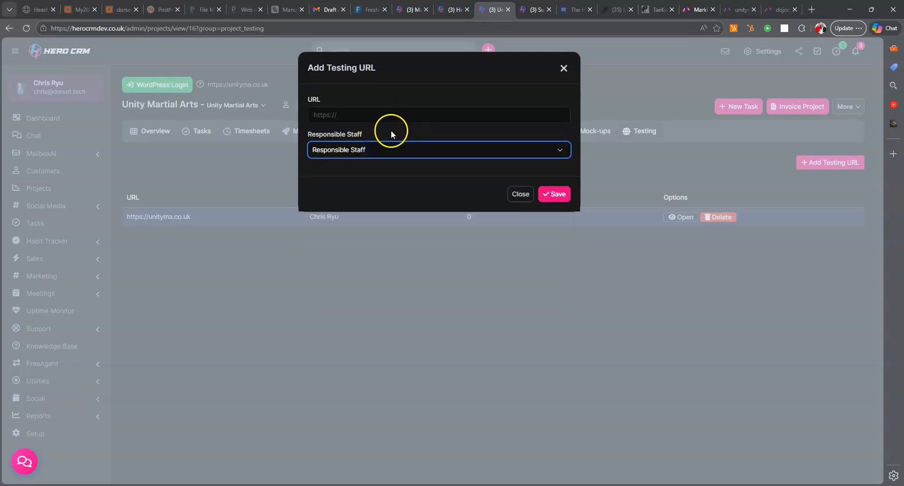
pyautogui.click(562, 70)
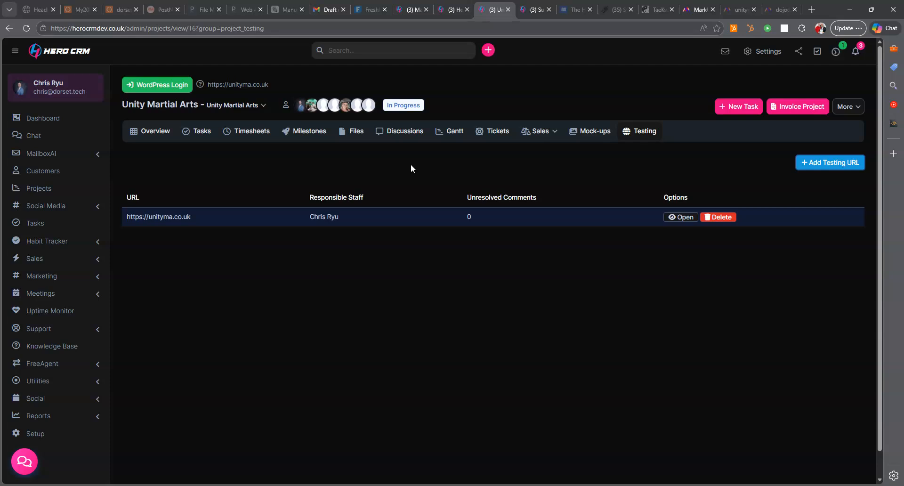
# - Load unityma.co.uk in the feedback tool, scroll through it, and enter Comment Mode
pyautogui.click(680, 219)
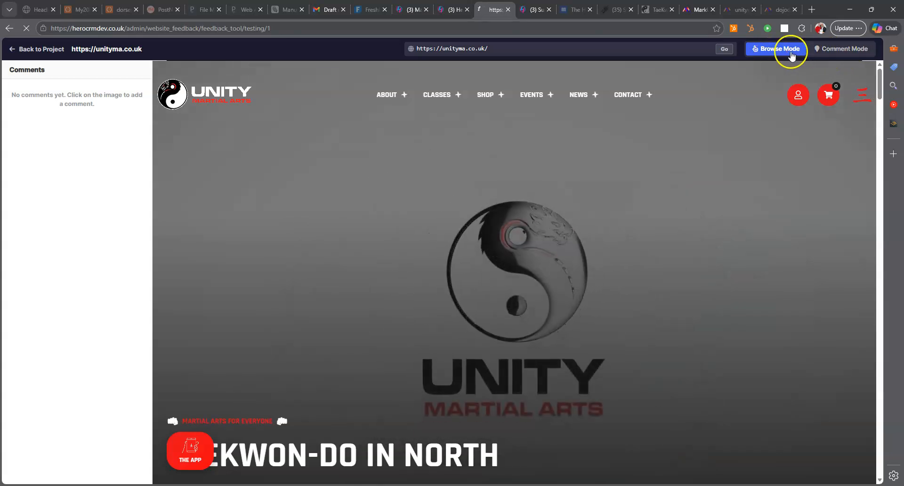
pyautogui.scroll(-12, 600, 278)
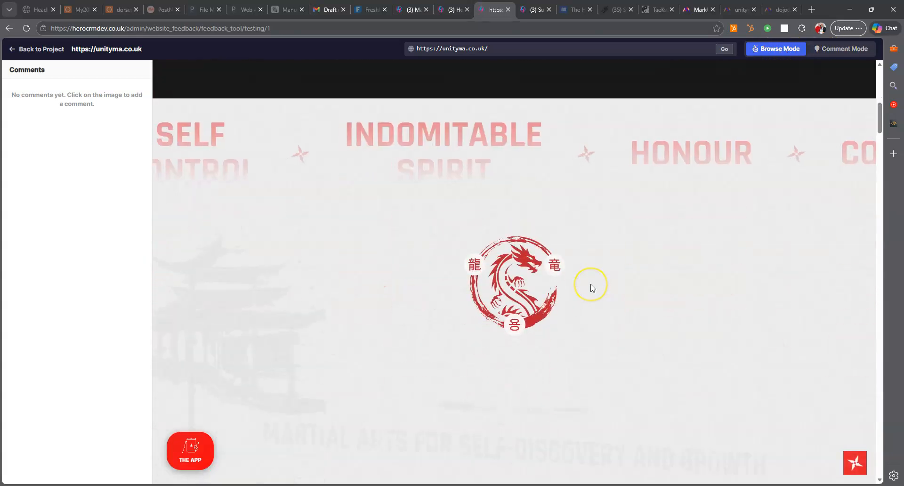
pyautogui.scroll(-4, 590, 283)
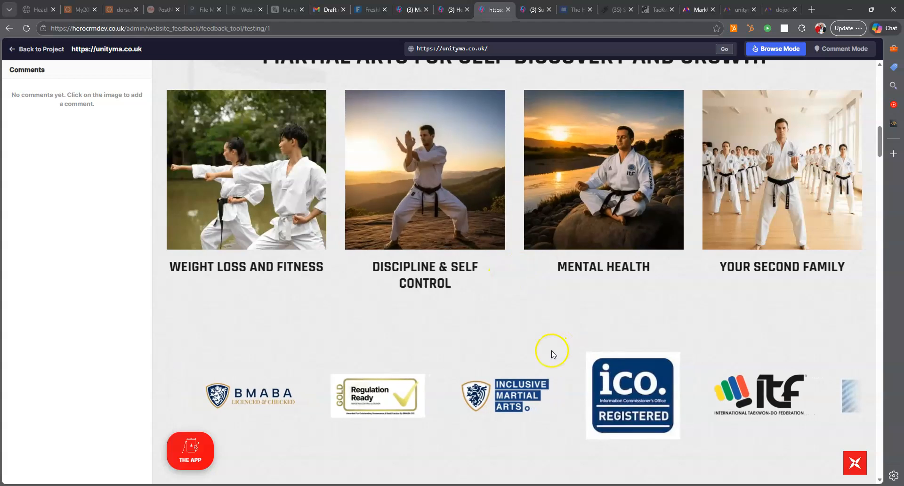
pyautogui.scroll(-2, 552, 350)
pyautogui.scroll(-7, 597, 400)
pyautogui.scroll(8, 594, 337)
pyautogui.scroll(4, 600, 349)
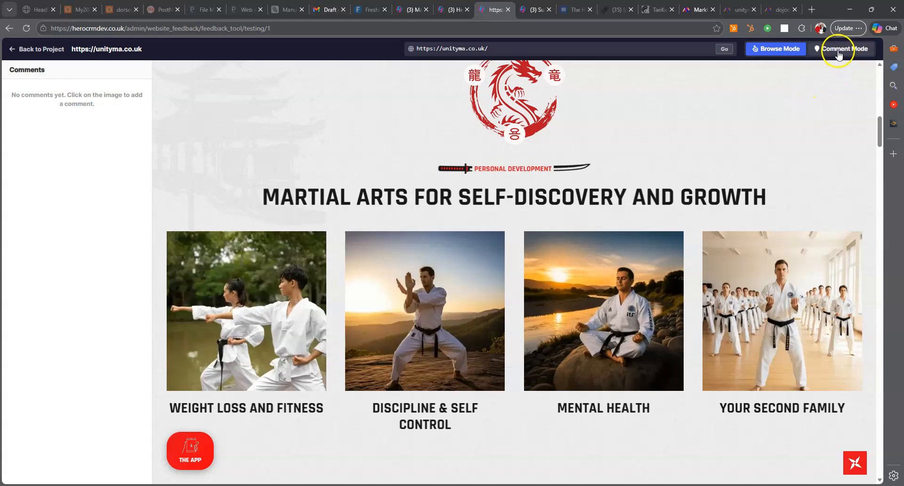
pyautogui.click(838, 54)
# - Pin 'Use a different image' as comment 1 on the Mental Health photo
pyautogui.click(624, 317)
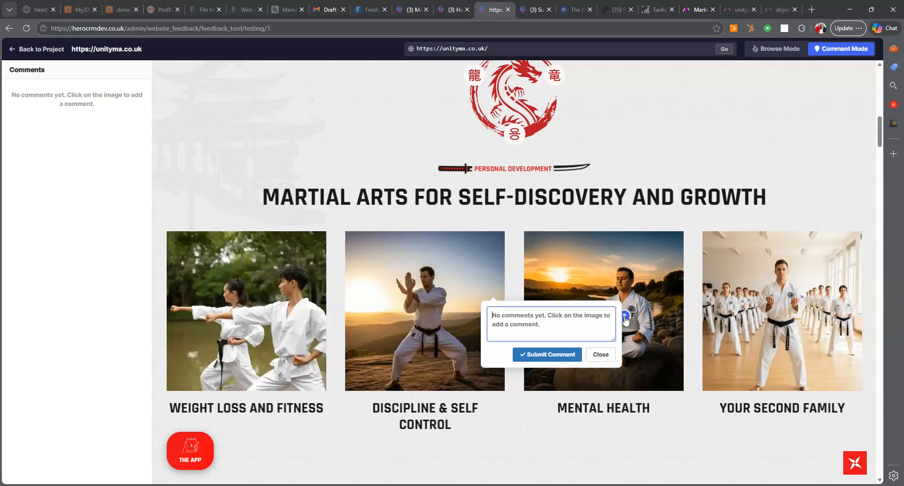
pyautogui.write('u')
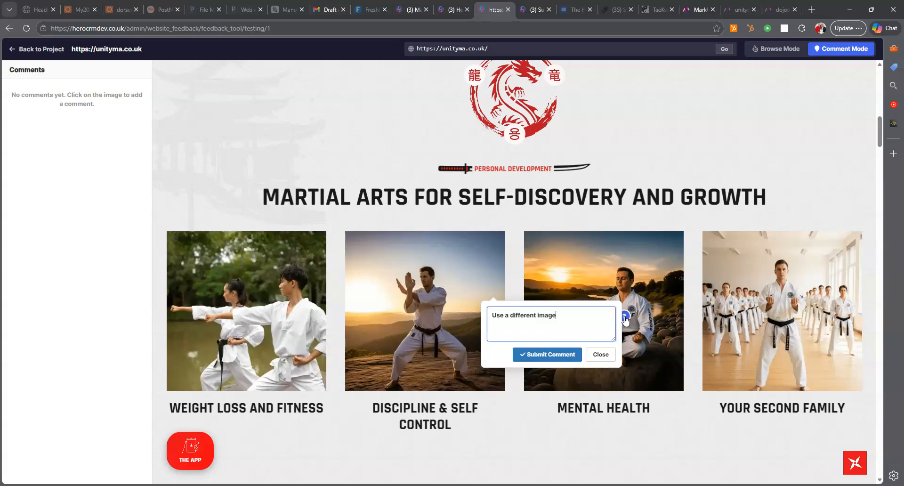
pyautogui.click(571, 354)
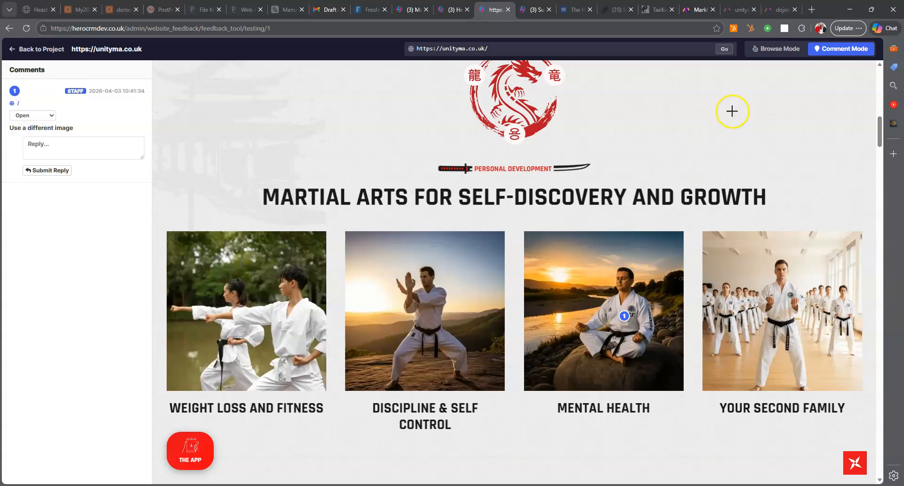
# - In Browse Mode, go to ABOUT > About Unity and scroll to the founder's certificate list
pyautogui.click(766, 58)
pyautogui.scroll(10, 664, 249)
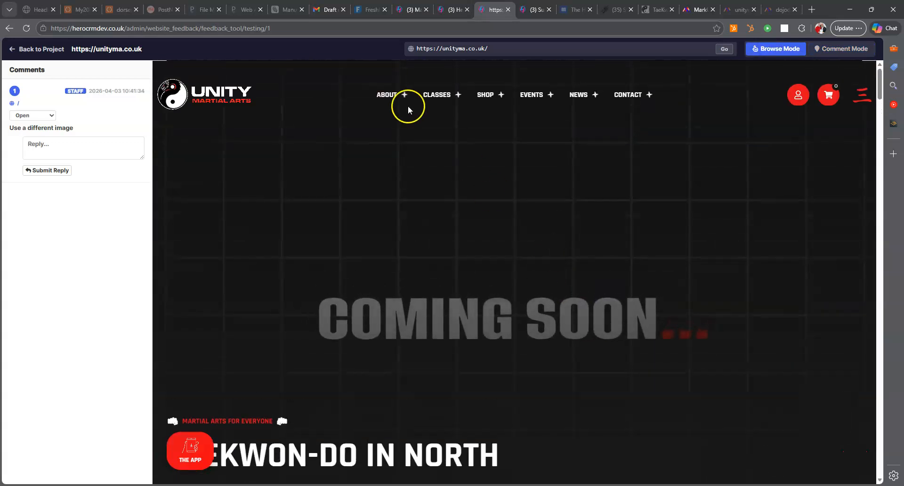
pyautogui.moveTo(387, 93)
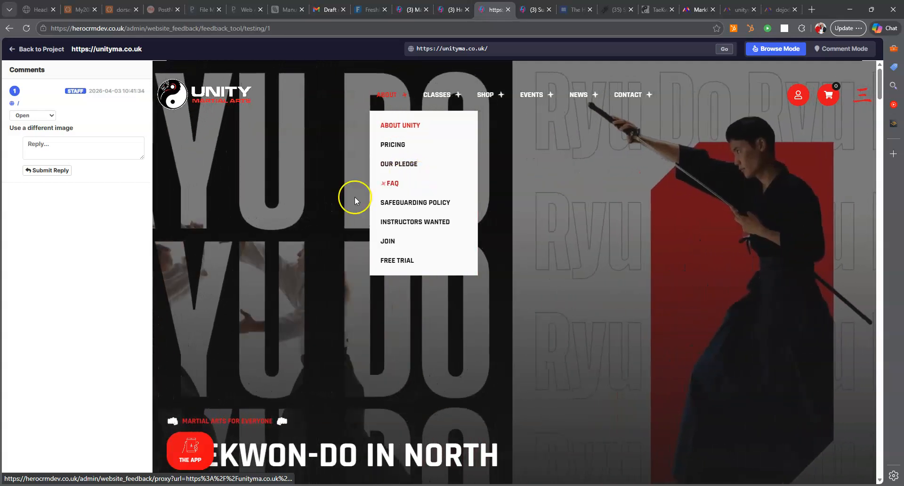
pyautogui.click(351, 203)
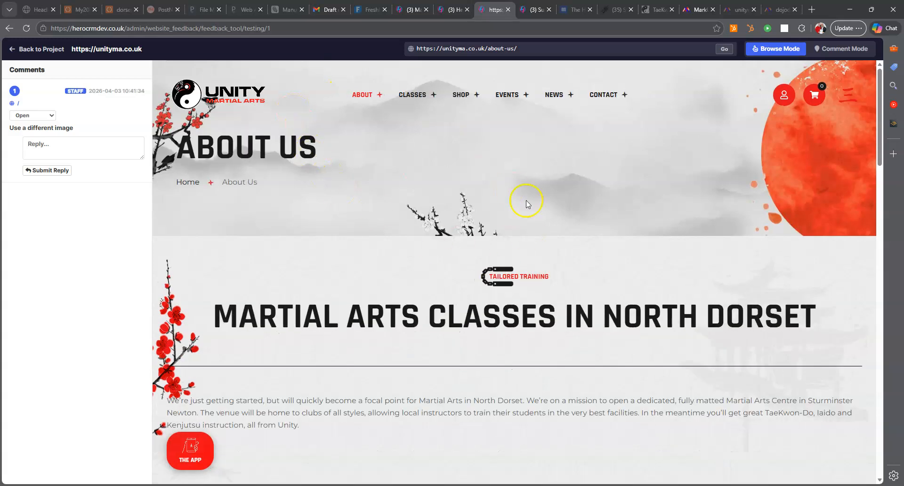
pyautogui.moveTo(388, 100)
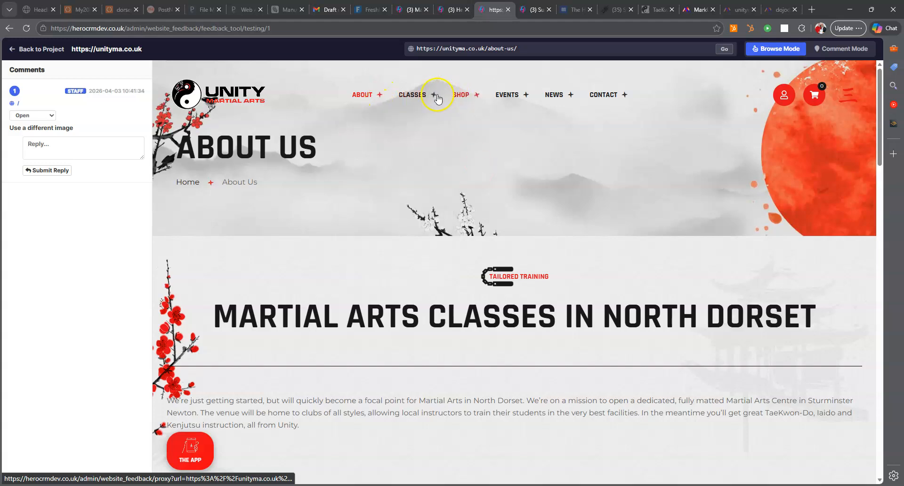
pyautogui.scroll(-15, 382, 286)
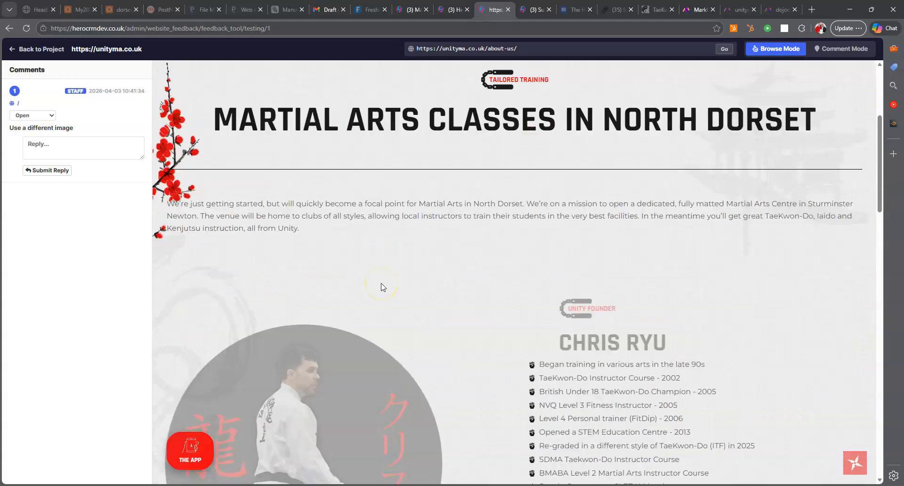
pyautogui.scroll(-2, 391, 273)
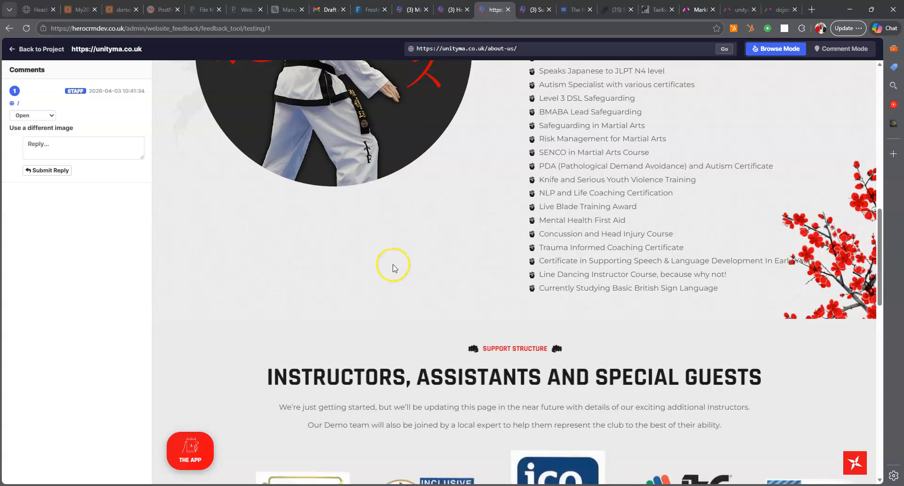
pyautogui.scroll(1, 418, 174)
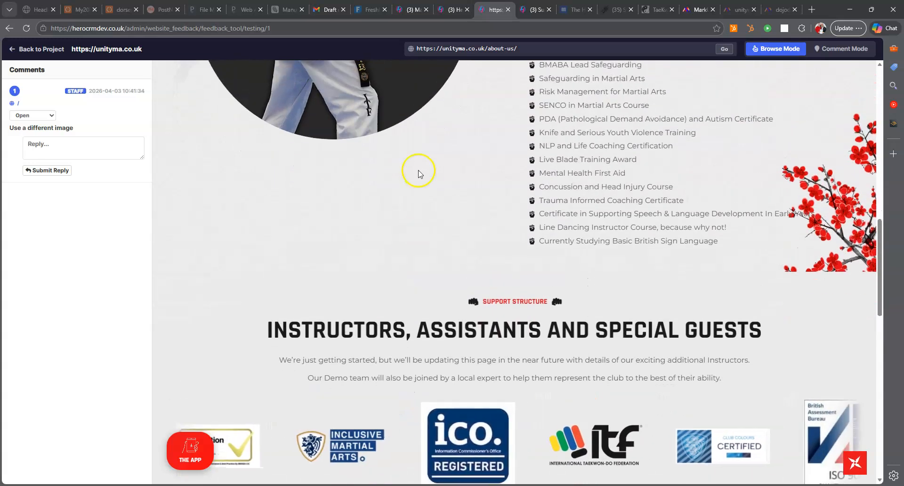
# - Pin 'Change working to XXXXXX' on the certificate list, then jump to comment 1
pyautogui.click(854, 48)
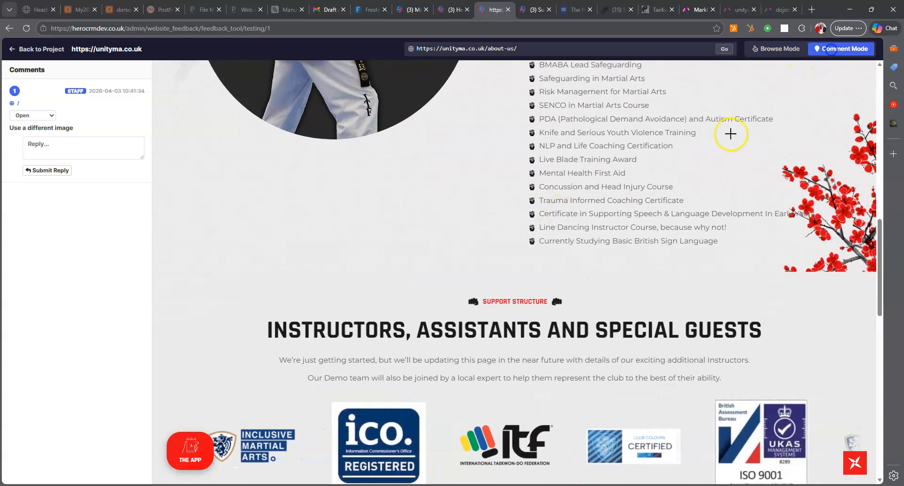
pyautogui.click(569, 213)
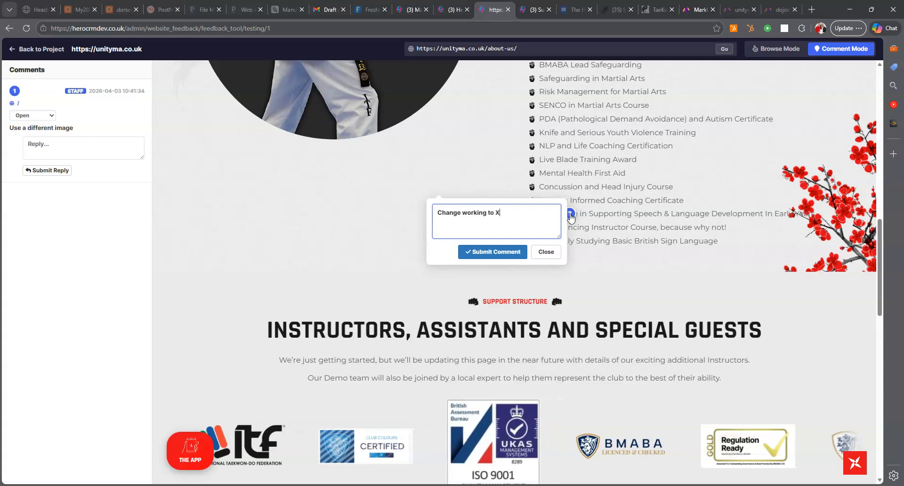
pyautogui.click(478, 251)
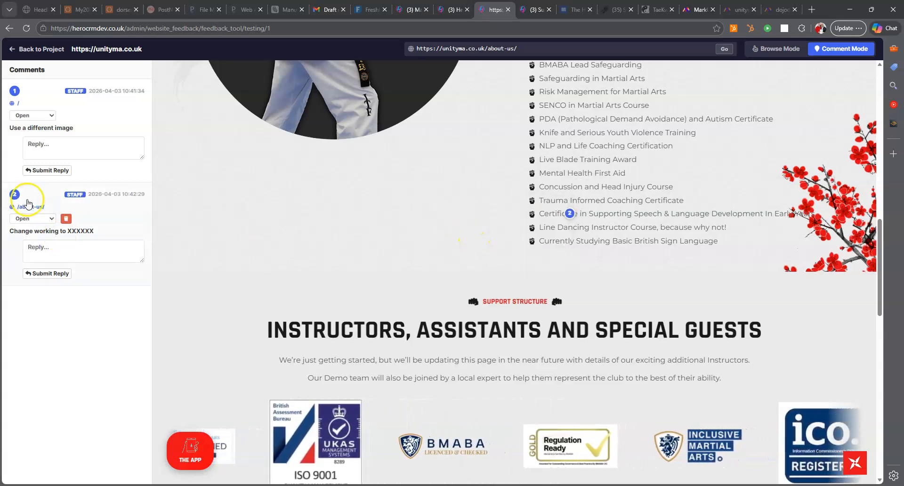
pyautogui.click(18, 104)
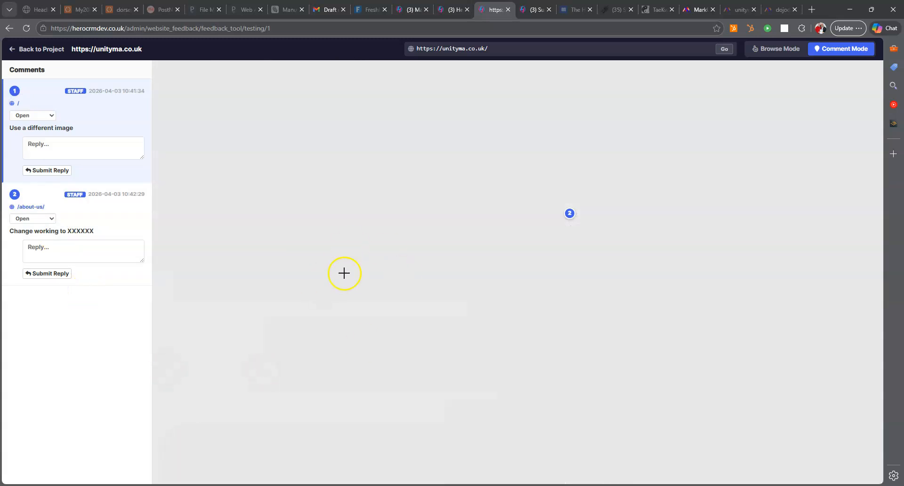
# - Check marker 1 on the home page's Mental Health photo, then return to the project
pyautogui.click(772, 49)
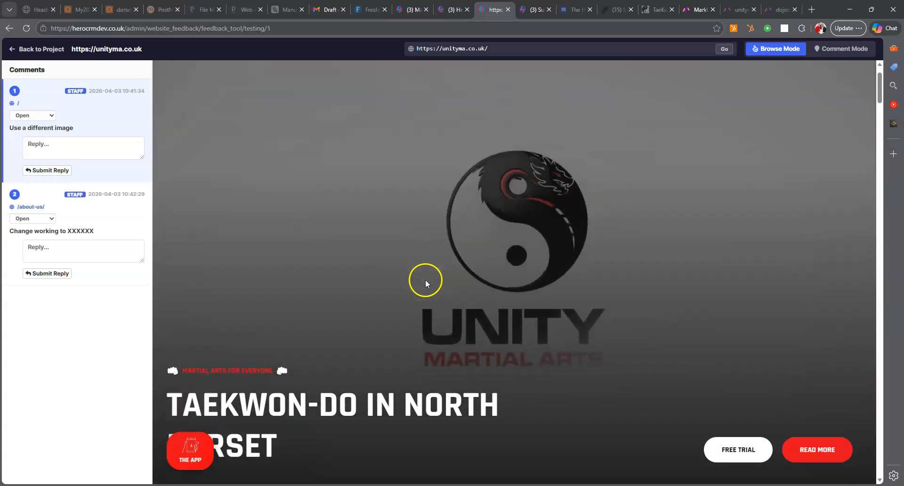
pyautogui.scroll(-8, 426, 278)
pyautogui.scroll(-5, 431, 268)
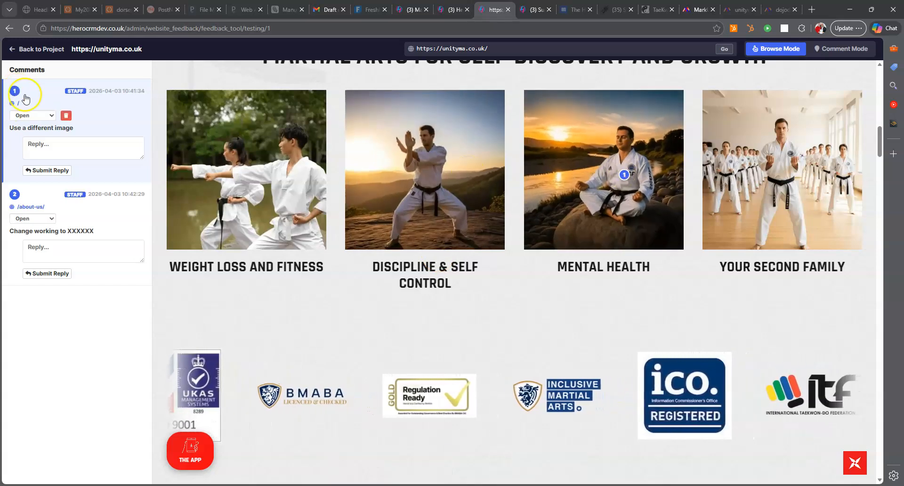
pyautogui.scroll(2, 579, 160)
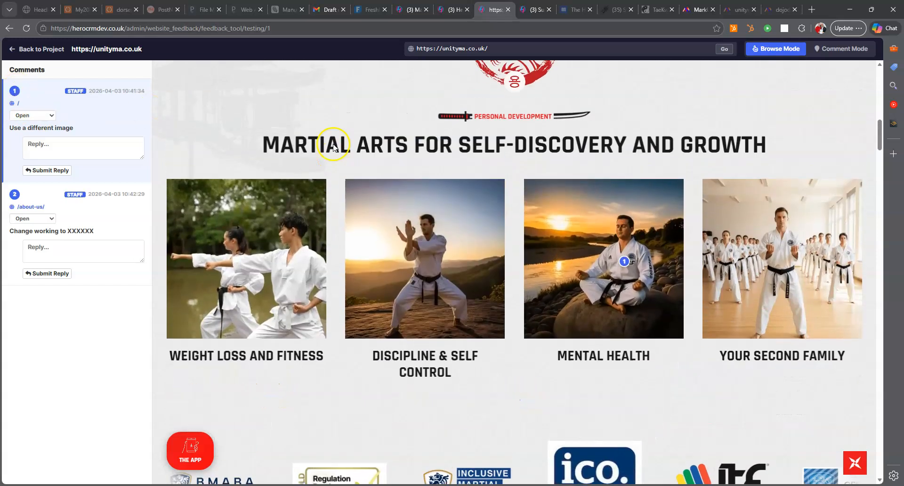
pyautogui.moveTo(33, 204)
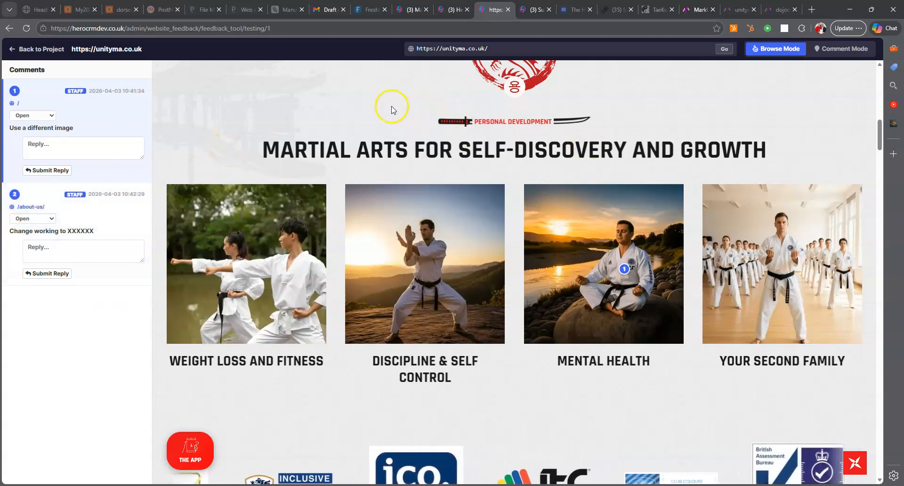
pyautogui.click(42, 49)
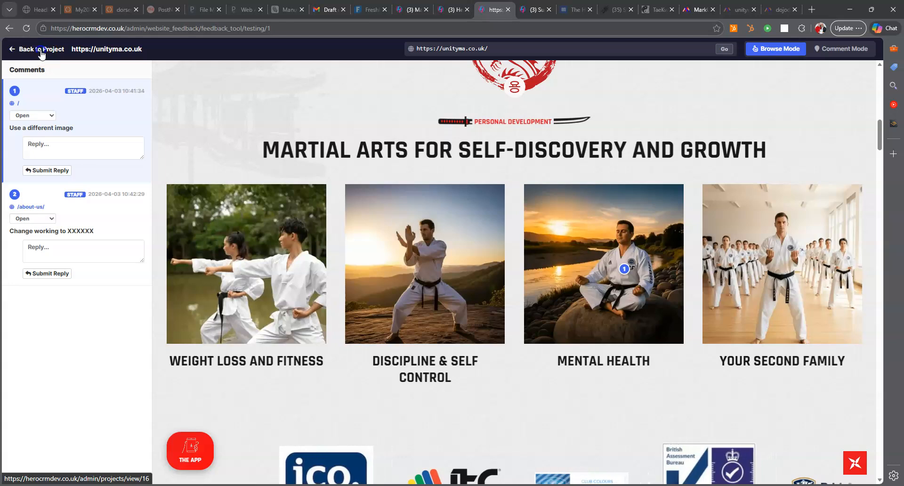
# - Open task 416, 'Testing Amend: Change working to XXXXXX', from the bottom of the Tasks list
pyautogui.click(197, 133)
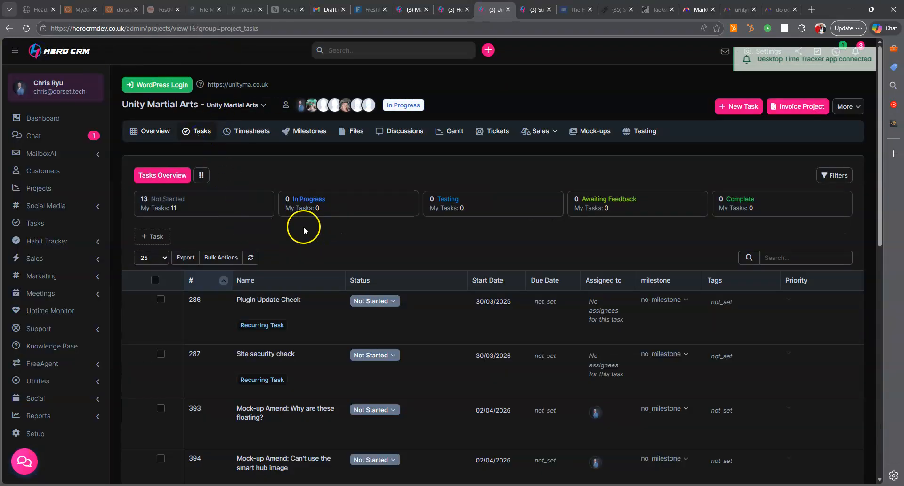
pyautogui.scroll(-1, 318, 245)
pyautogui.scroll(-10, 324, 264)
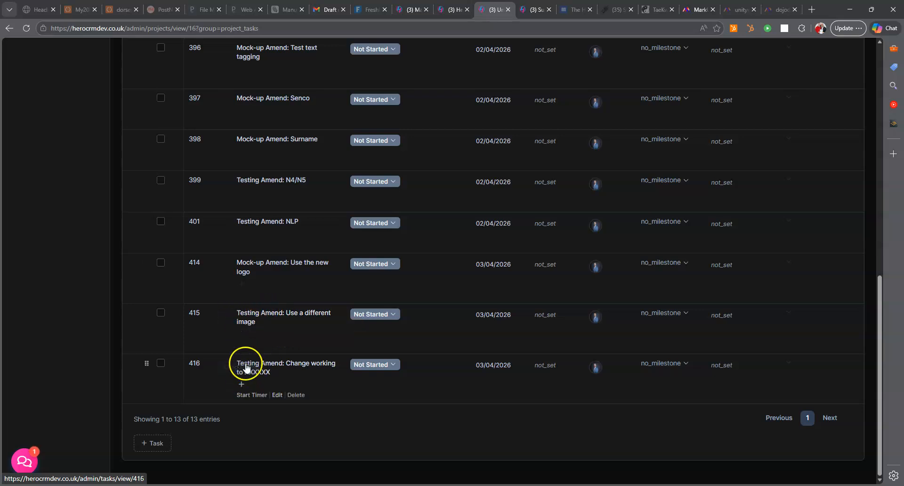
pyautogui.click(250, 367)
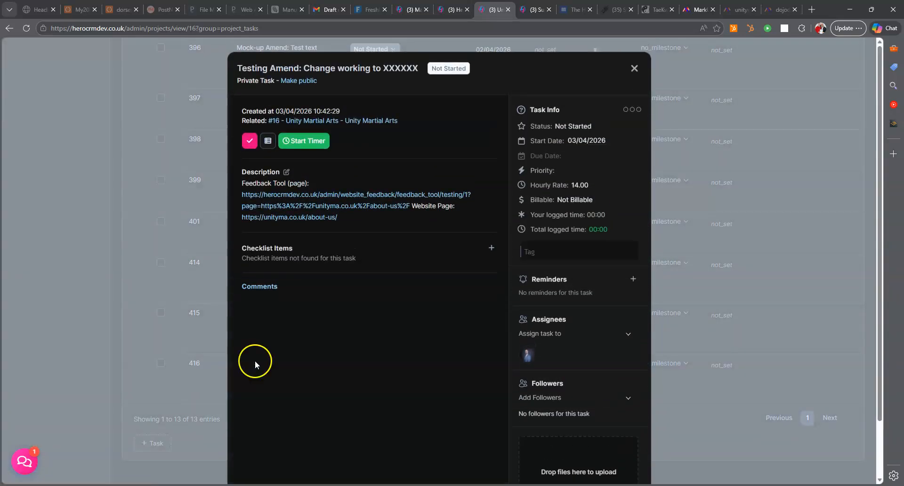
# - Open the About Us feedback page from the task's Feedback Tool link and compare it with the task details
pyautogui.click(301, 207)
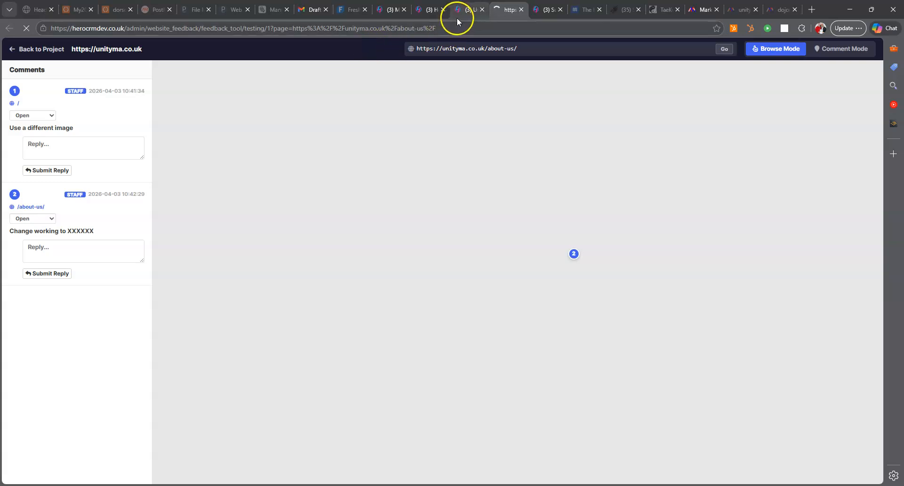
pyautogui.moveTo(471, 10)
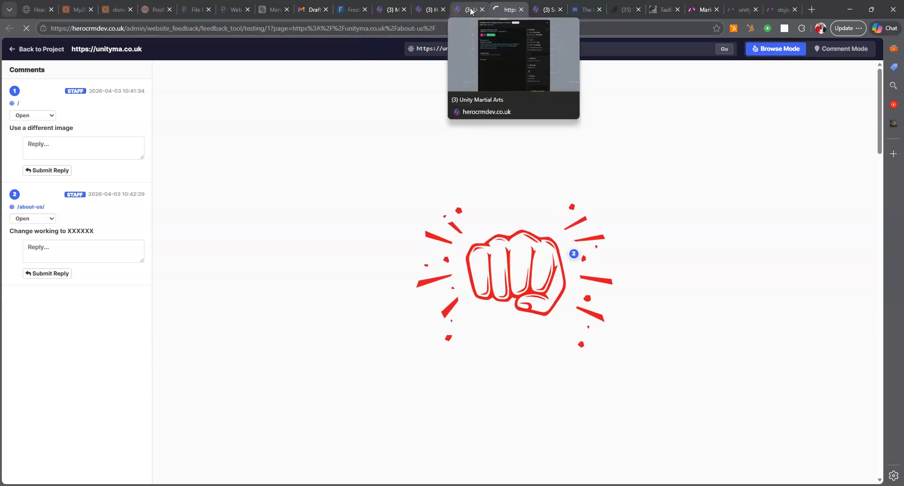
pyautogui.click(470, 10)
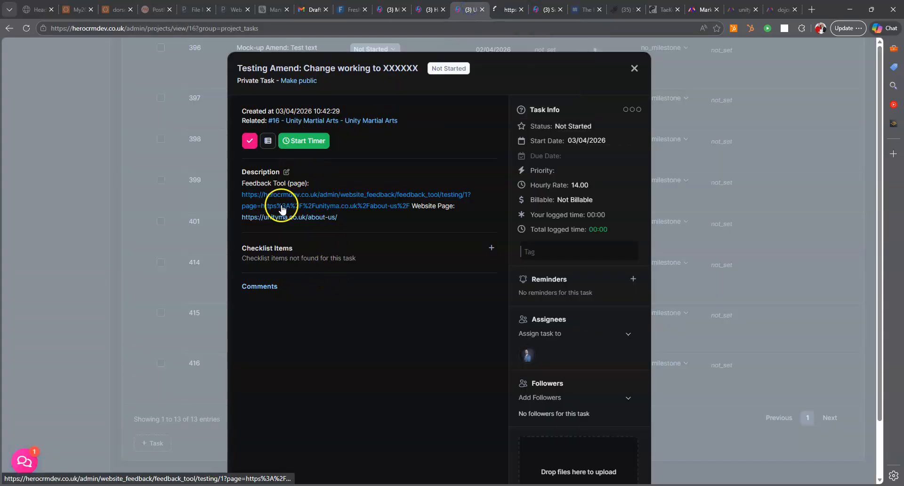
pyautogui.click(505, 11)
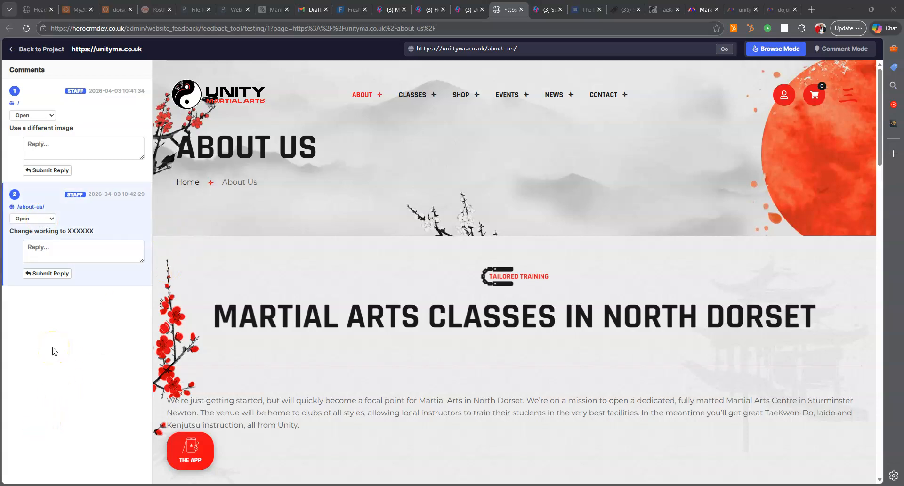
# - Confirm comment 2 stays Open, then follow the task's feedback link back to the tool
pyautogui.click(34, 220)
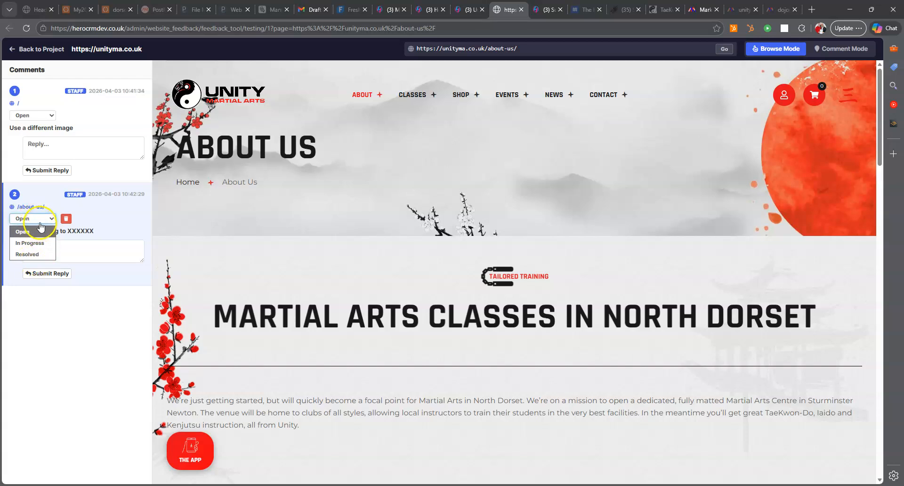
pyautogui.click(41, 231)
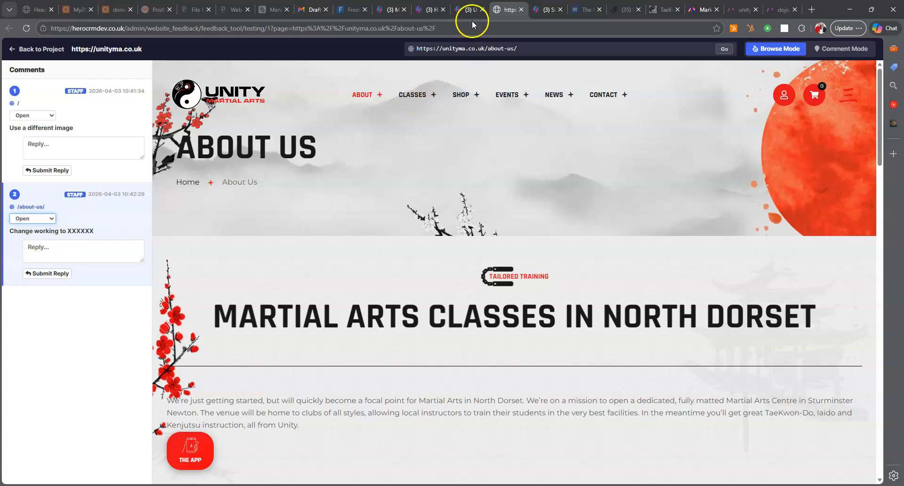
pyautogui.click(465, 9)
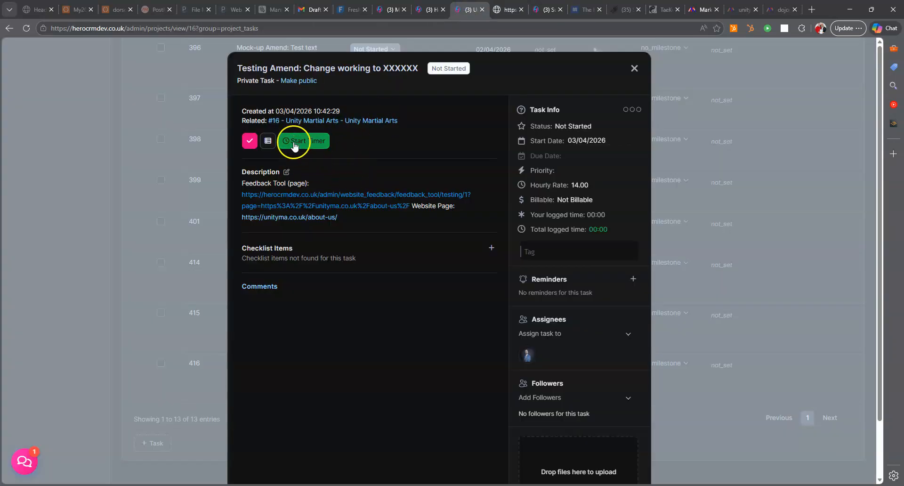
pyautogui.click(326, 206)
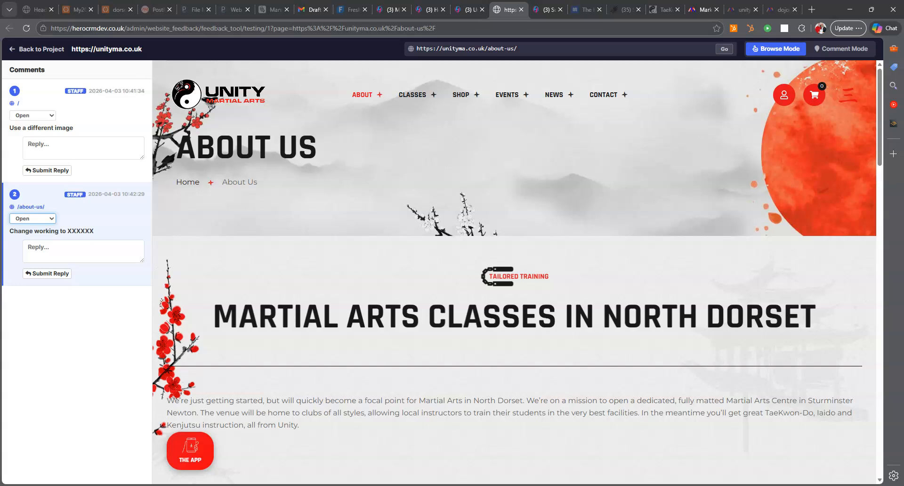